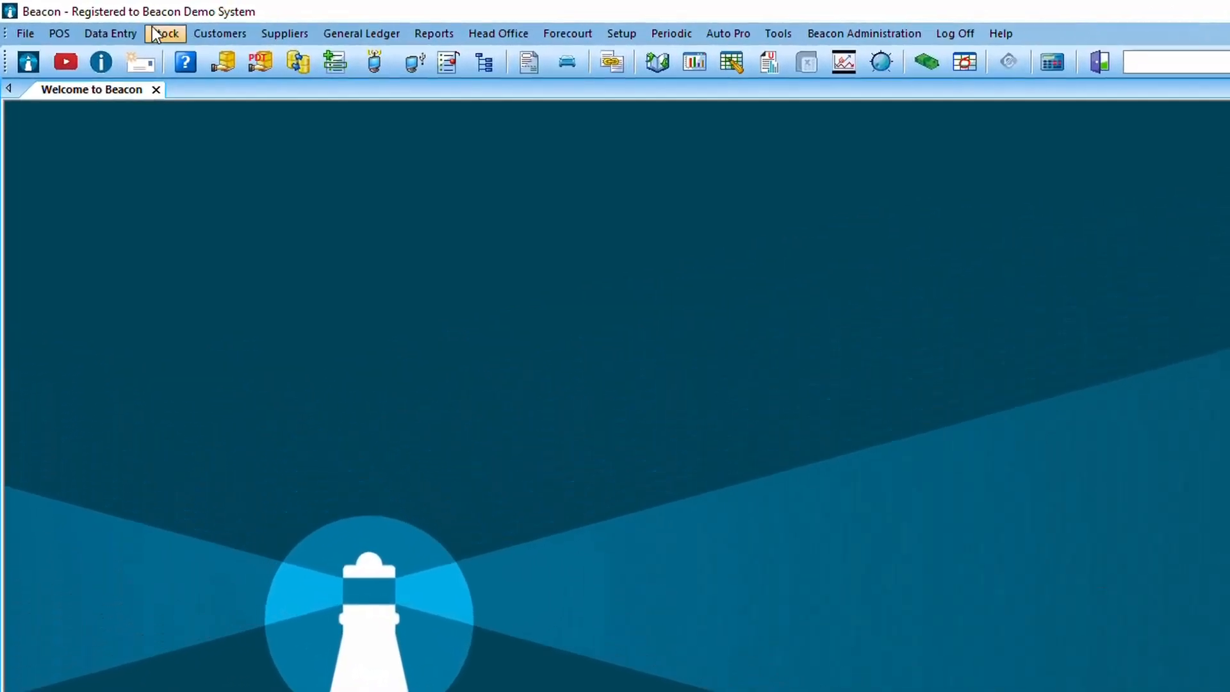
Open the purchase order list and review the item lines of the Coca-Cola Amatil order without saving changes.
click(123, 34)
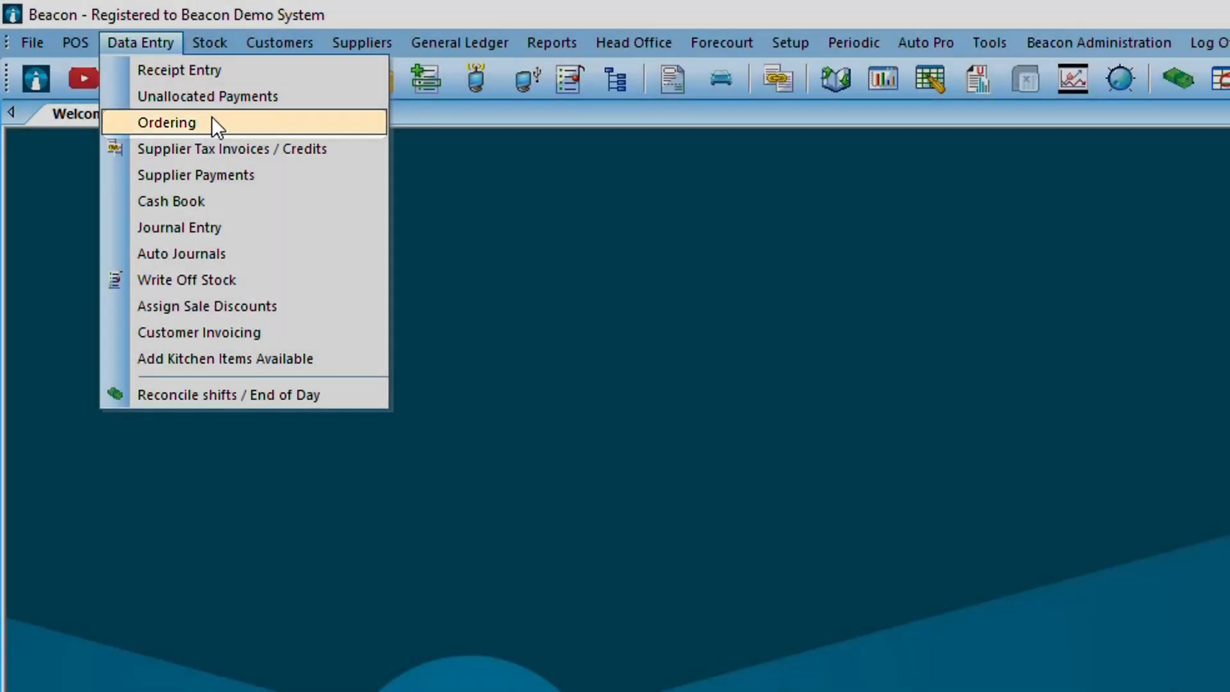
click(211, 122)
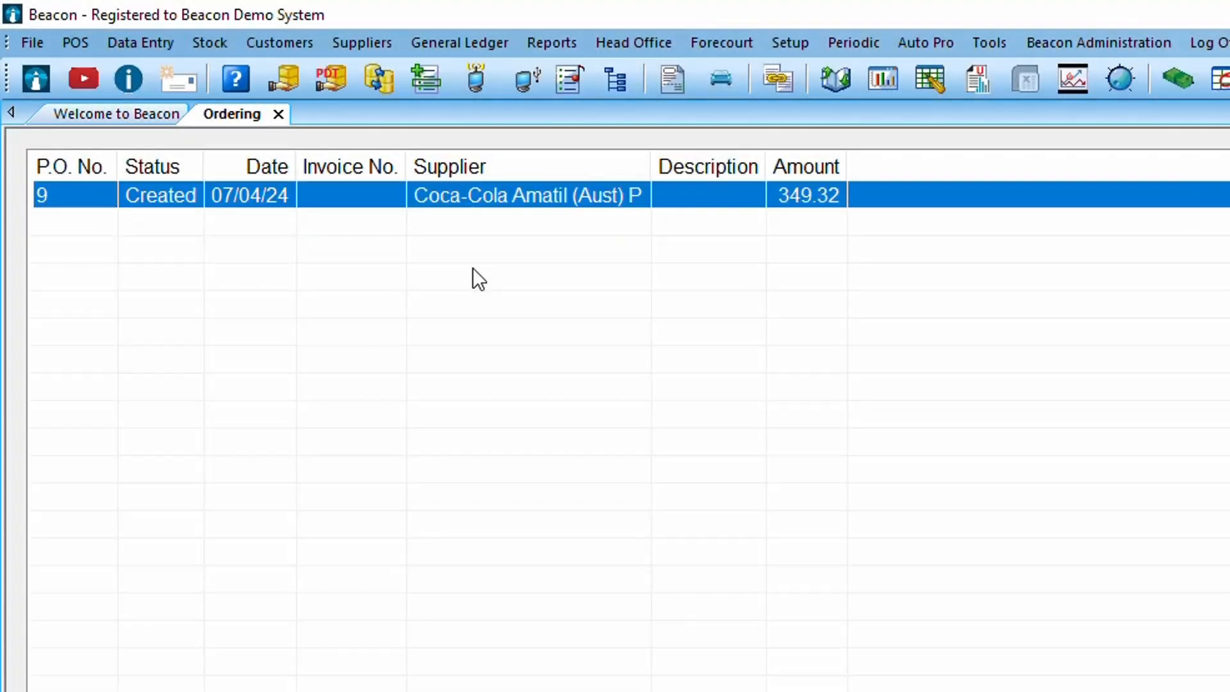
double_click(429, 188)
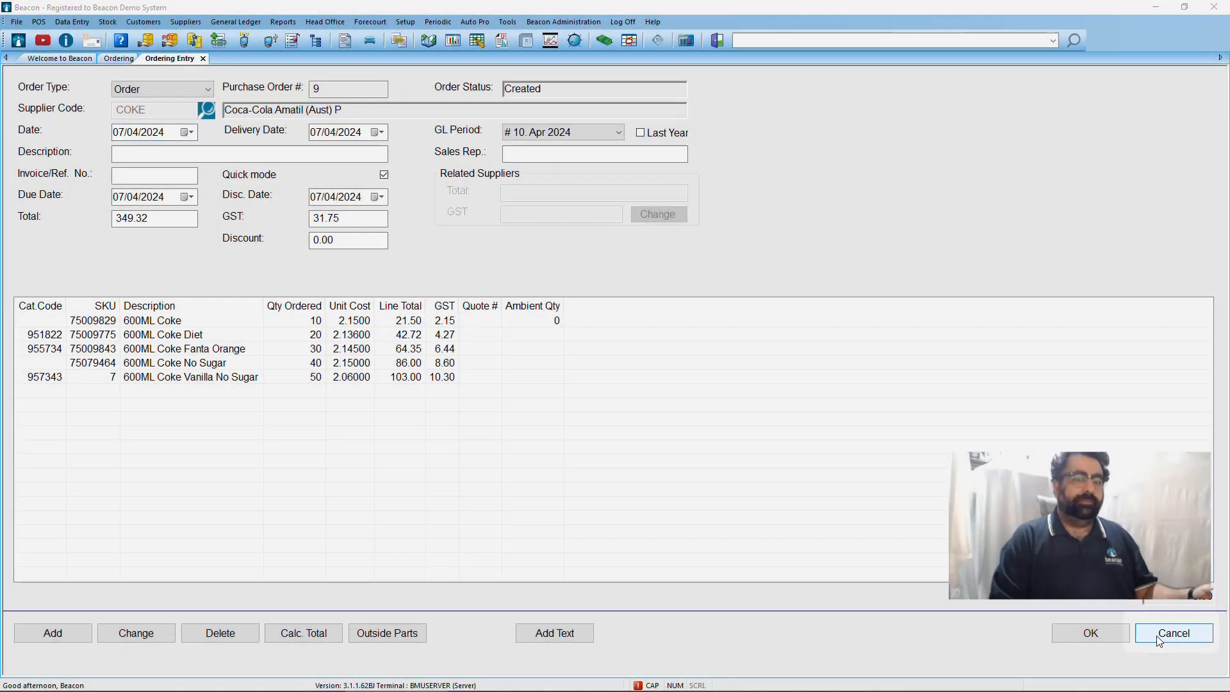
click(1160, 640)
click(654, 382)
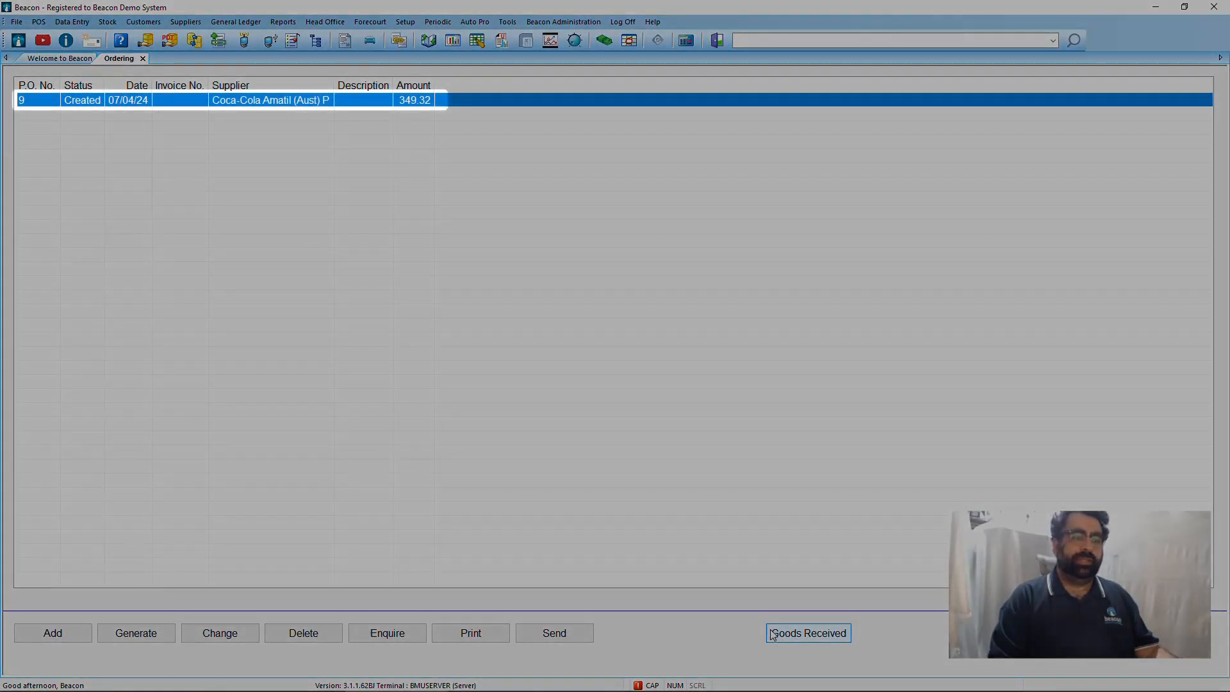
Start receiving goods on the Coca-Cola Amatil order and set the quantity received for 600ML Coke Diet to 19.
click(774, 634)
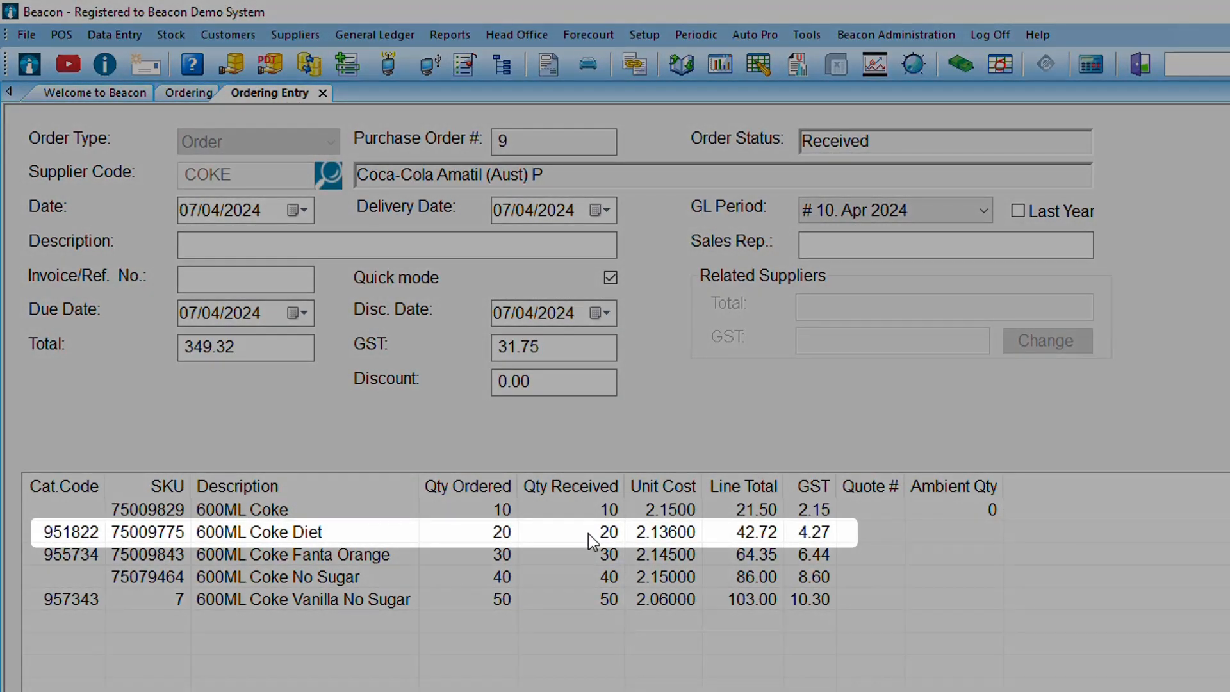
click(589, 533)
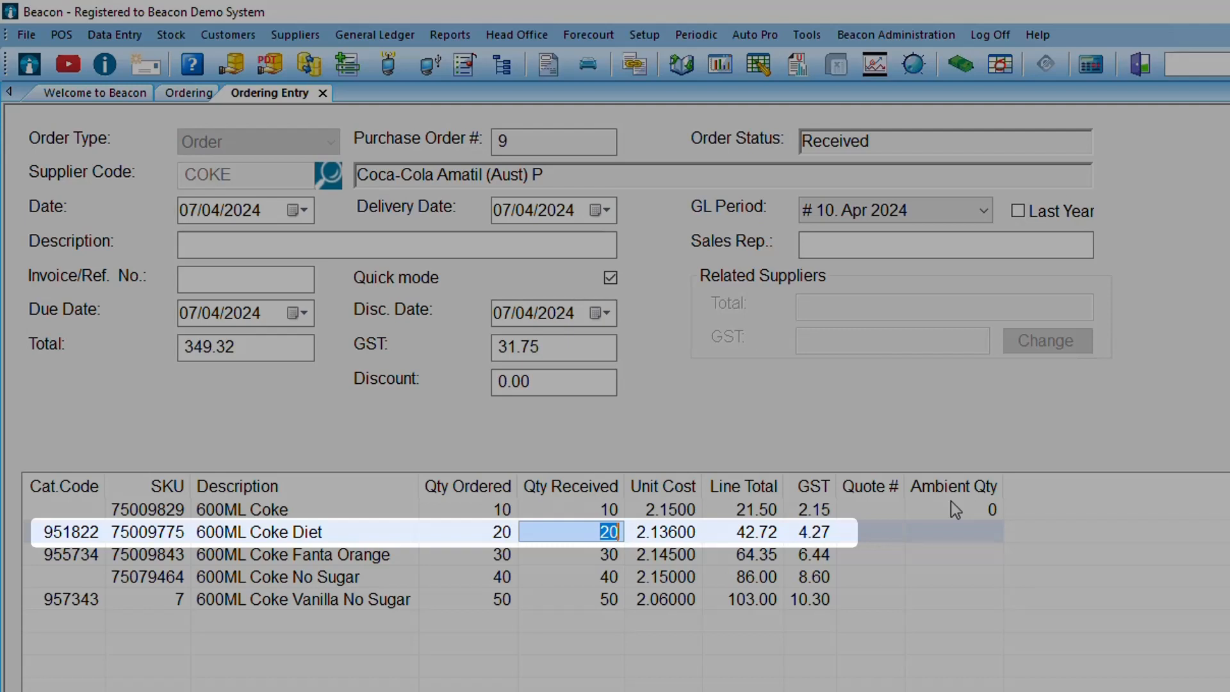
text(19)
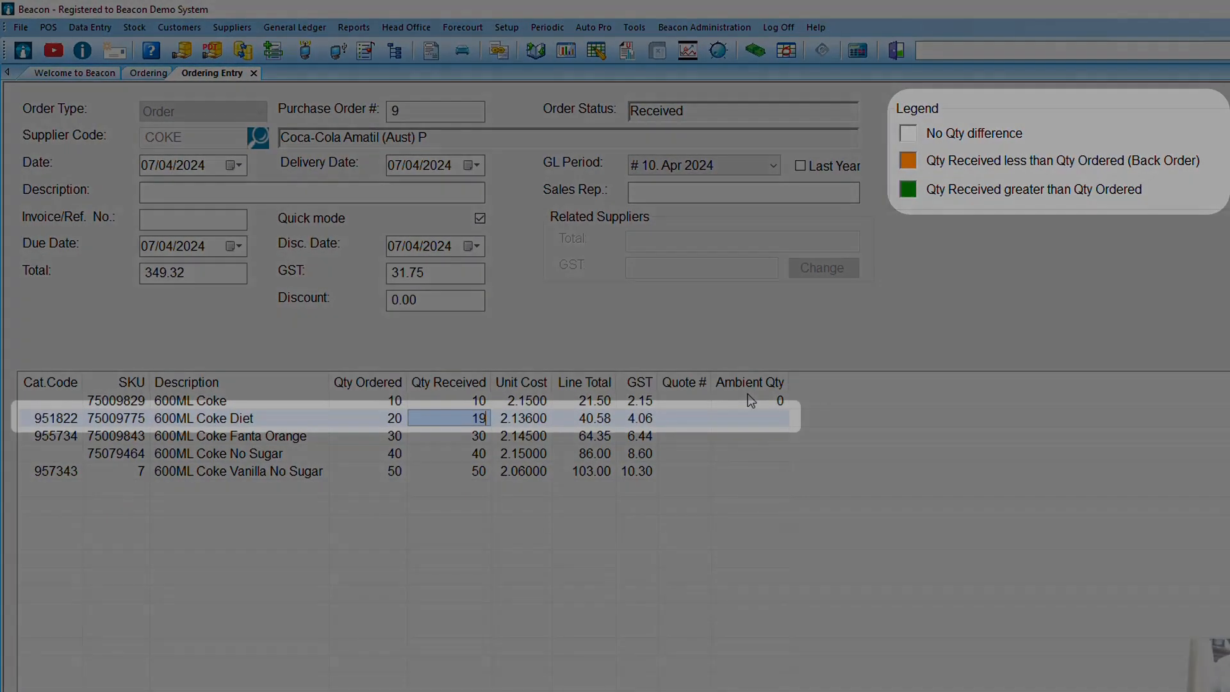
key(Return)
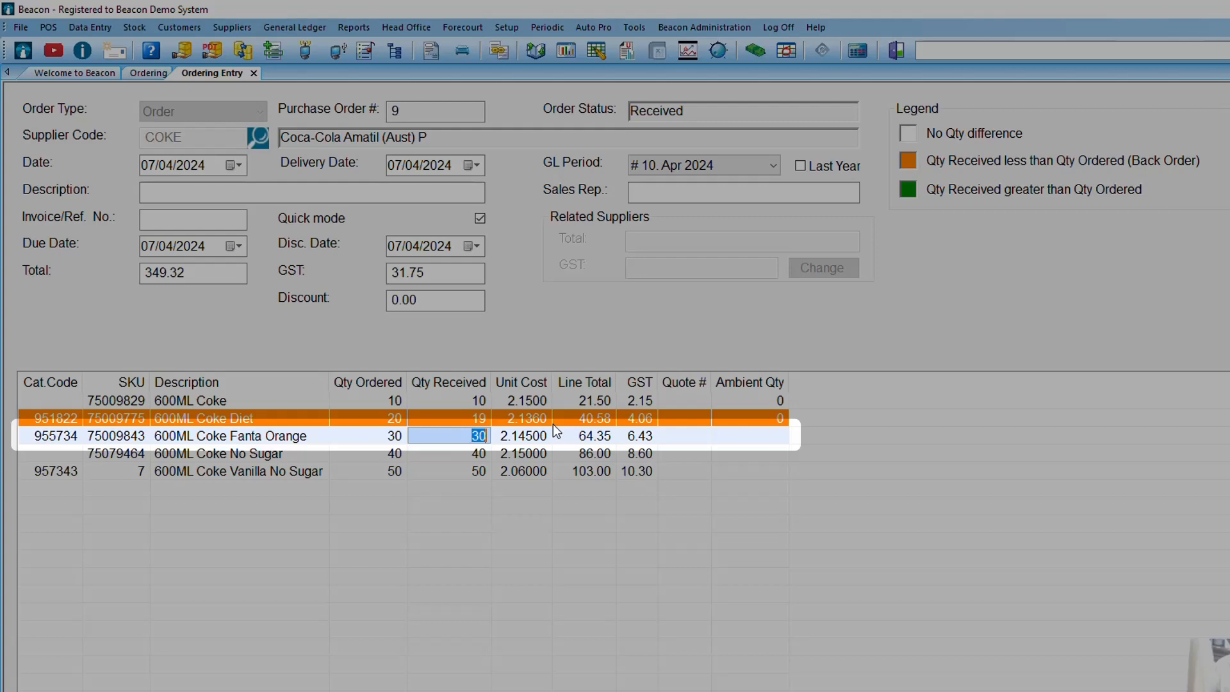
Set the quantity received for 600ML Coke Fanta Orange to 31, then save the receipt with a recalculated total.
text(31)
key(Return)
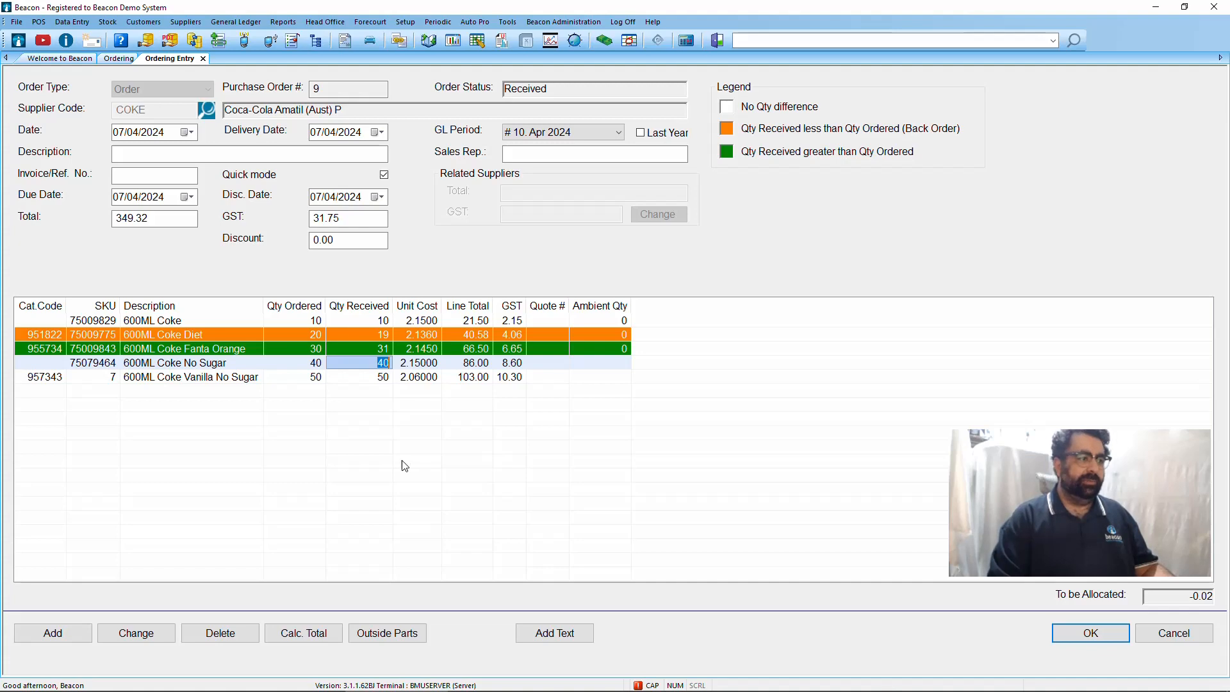
click(335, 631)
click(1091, 633)
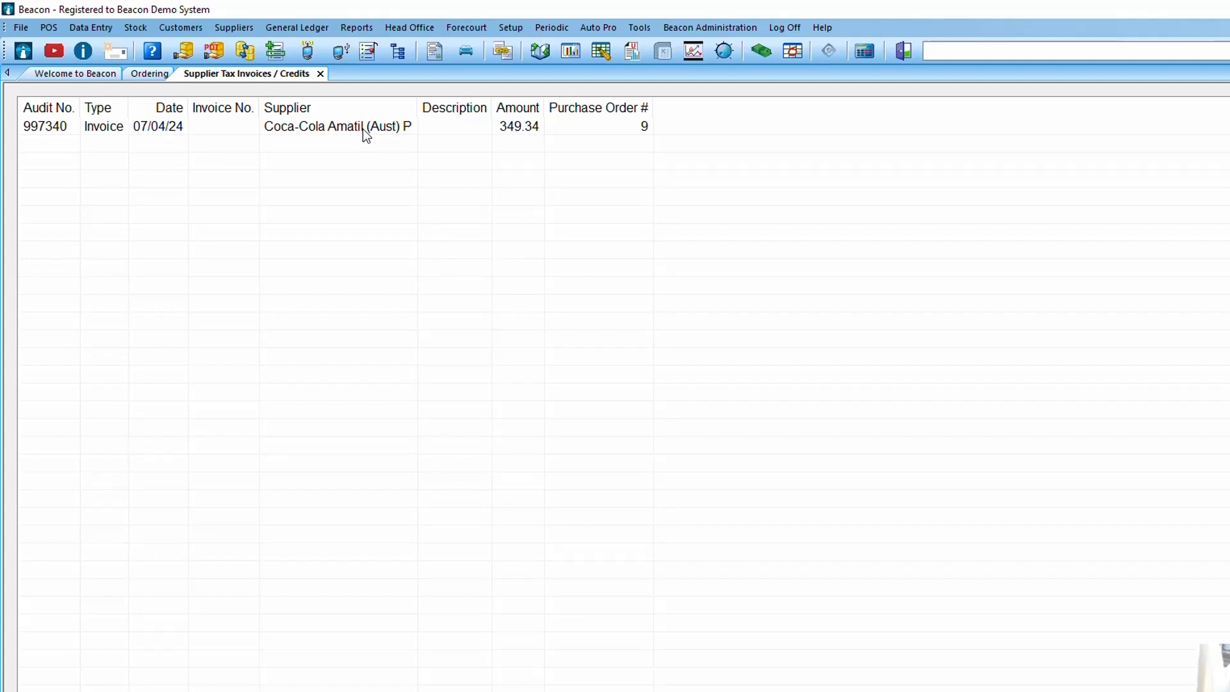
In the Coca-Cola Amatil supplier invoice, set the quantity received to 39 for 600ML Coke No Sugar and 51 for 600ML Coke Vanilla No Sugar.
double_click(363, 128)
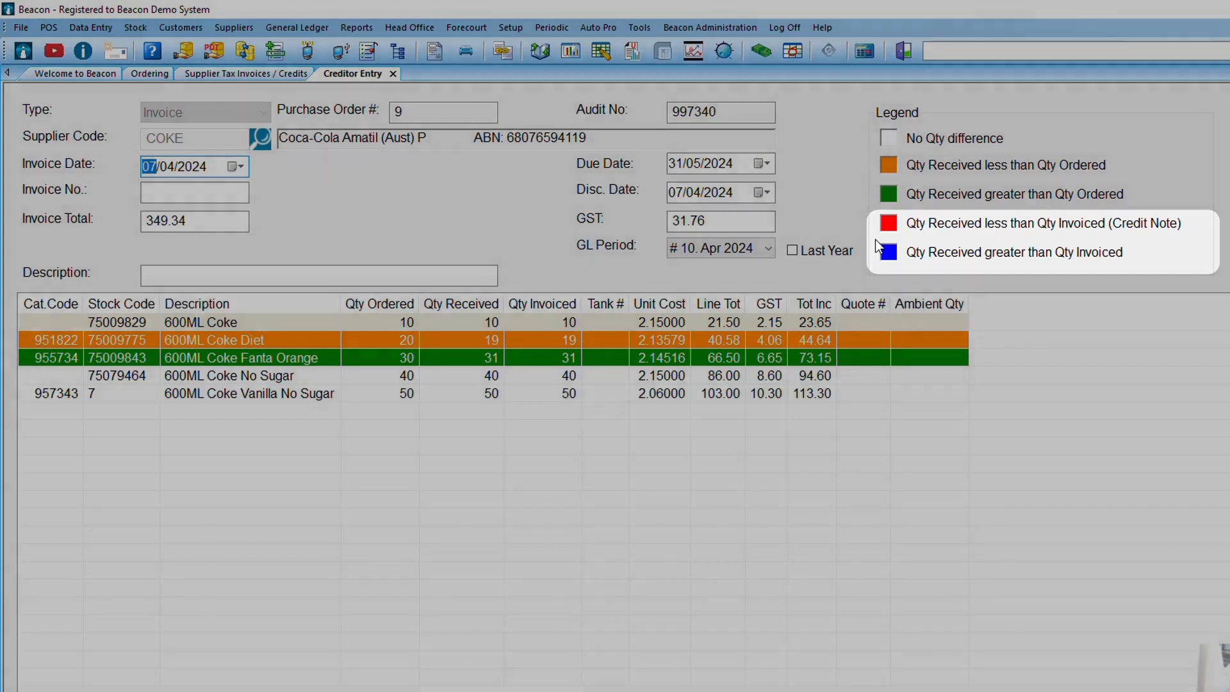
click(490, 378)
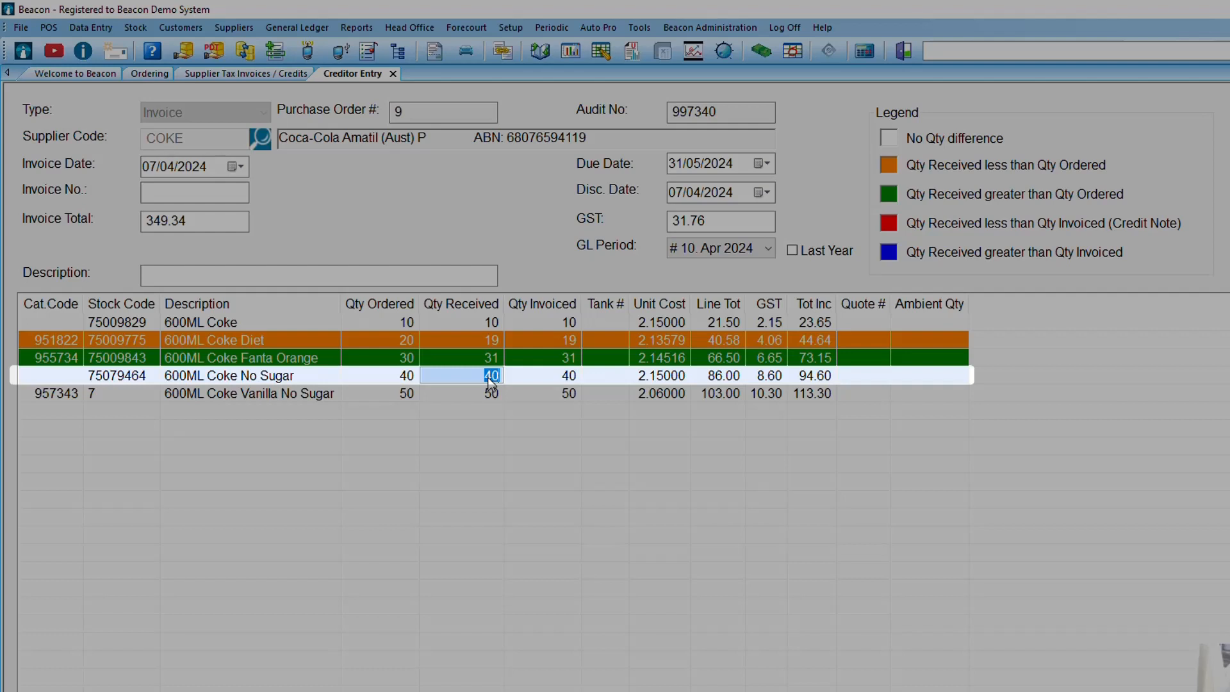
text(39)
key(Return)
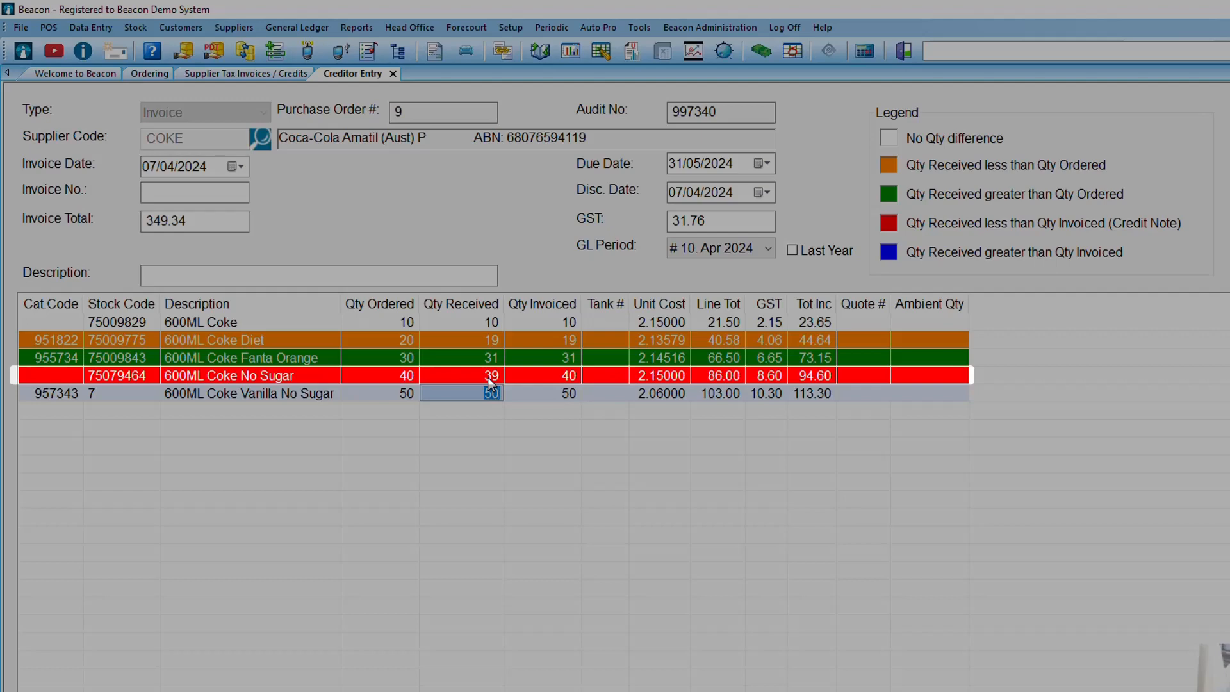
text(51)
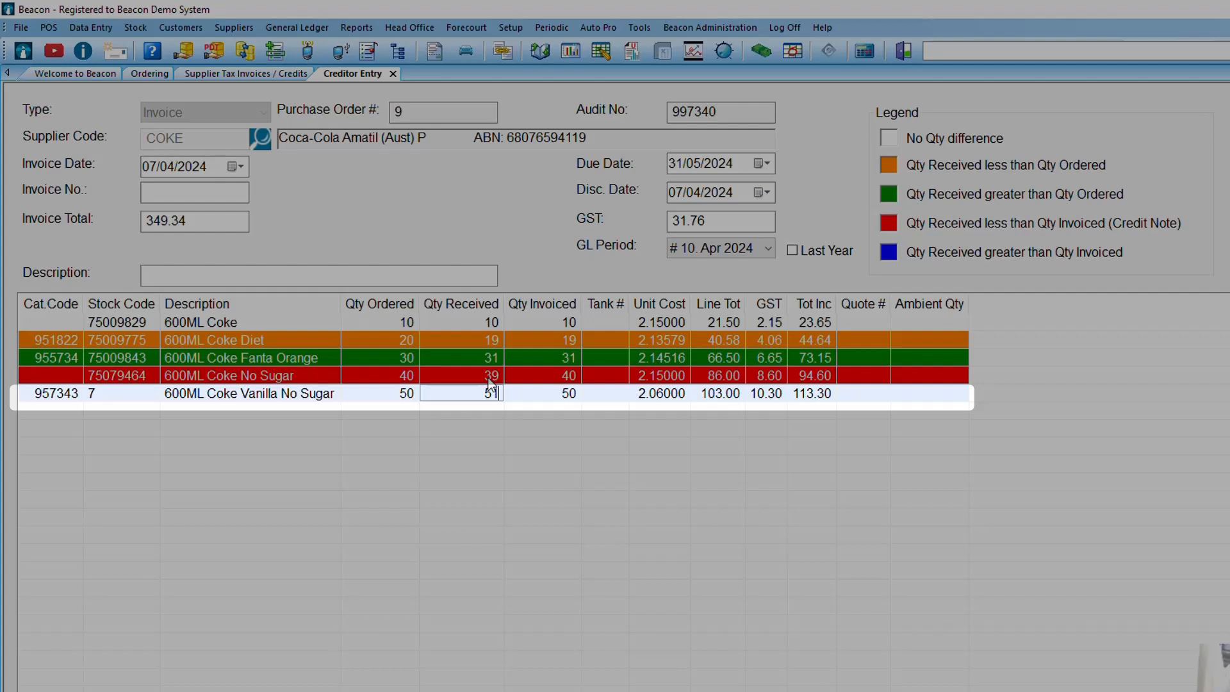
click(491, 383)
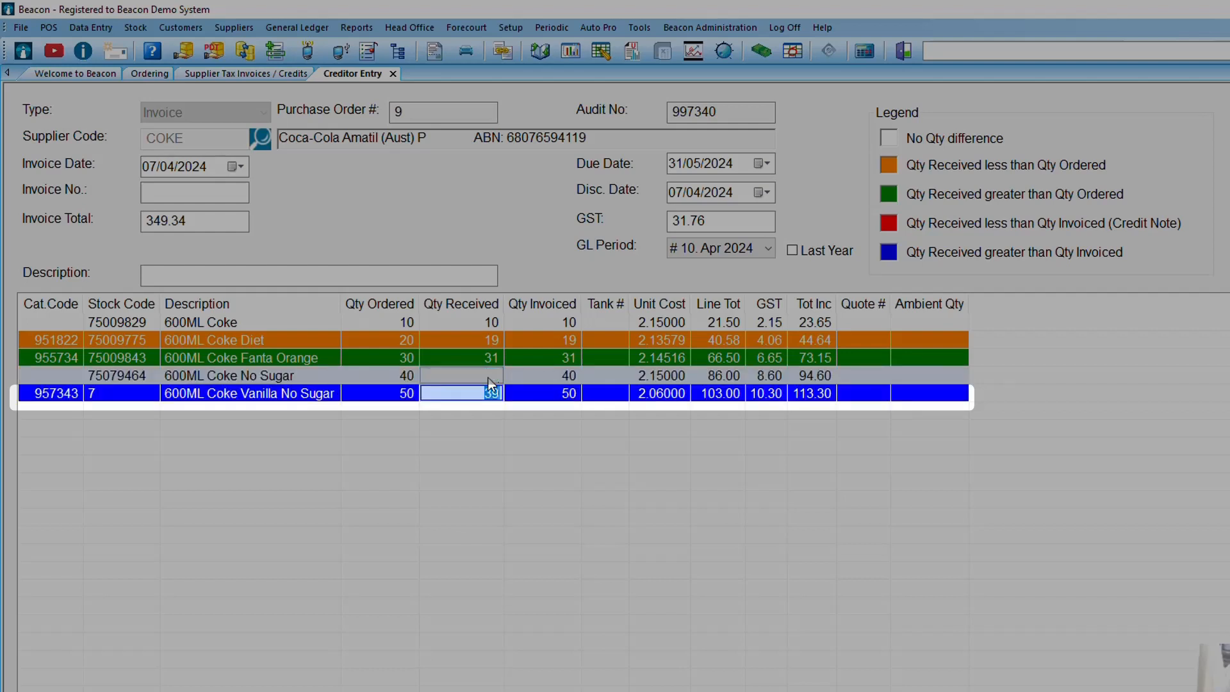
key(Return)
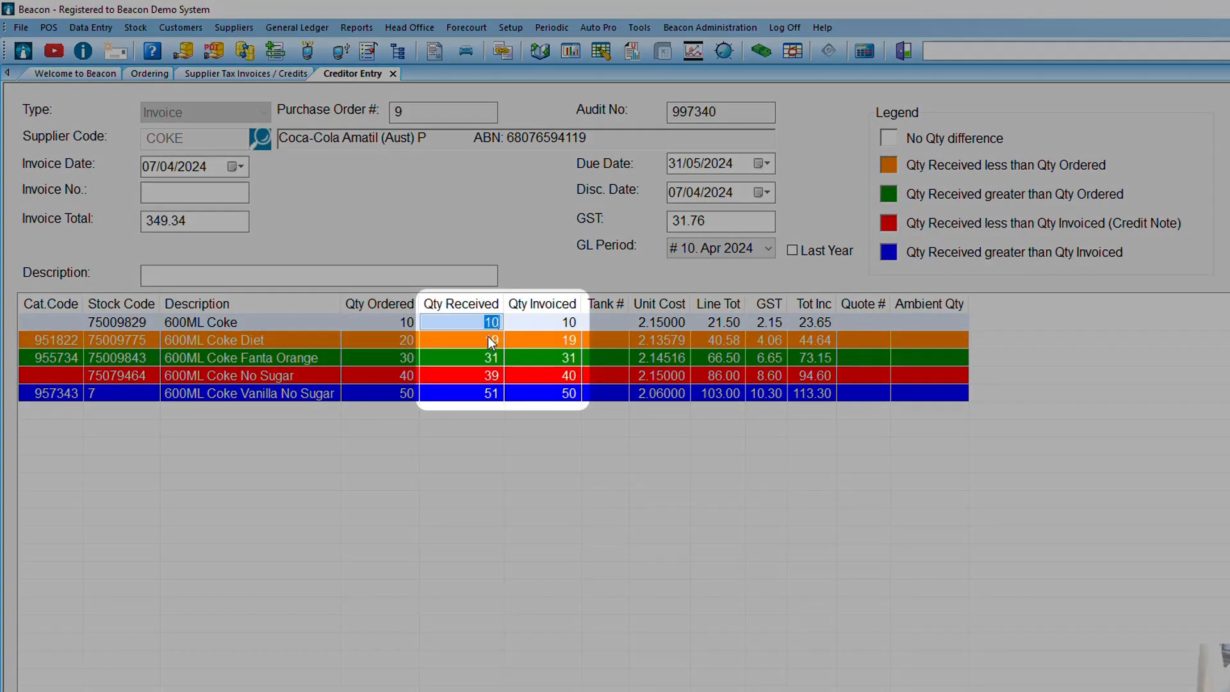
Set the quantity invoiced for 600ML Coke Diet to 18 in its line details.
click(551, 320)
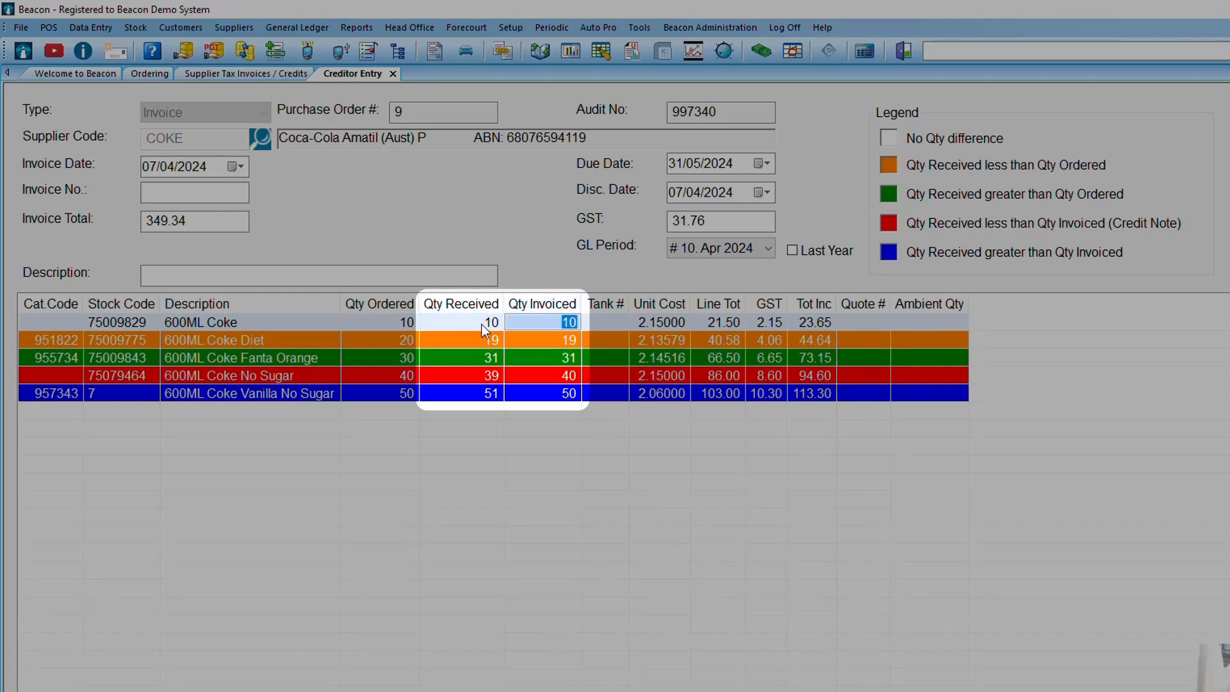
click(427, 328)
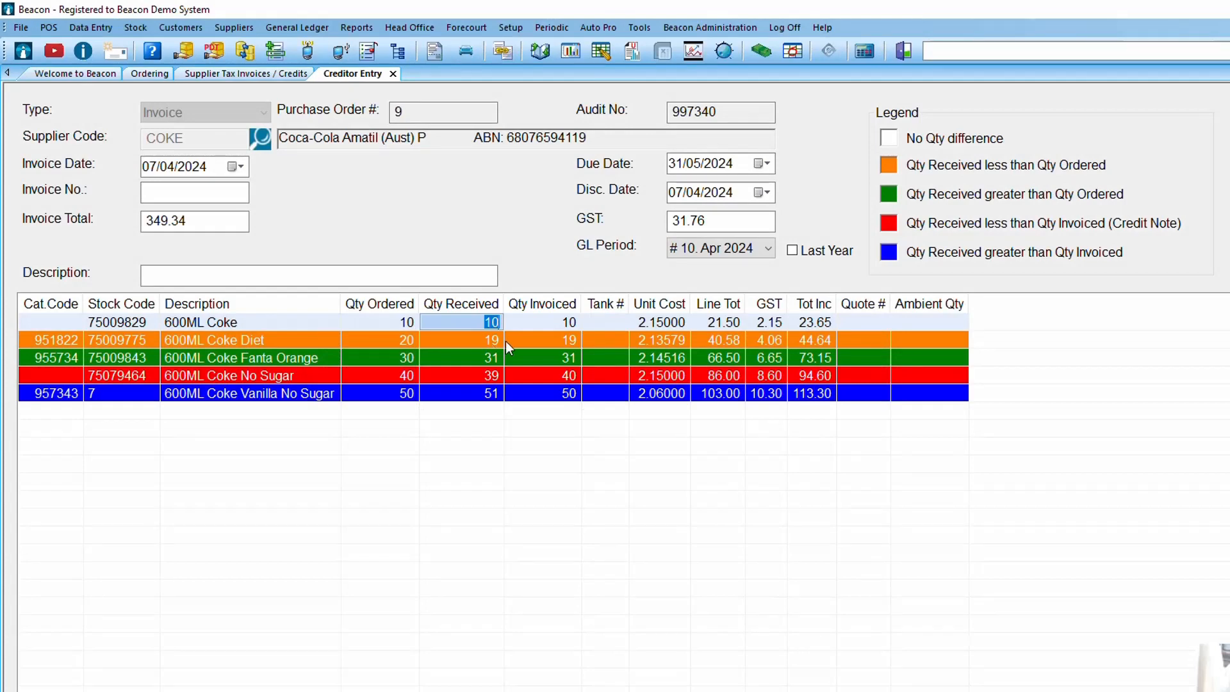
double_click(483, 340)
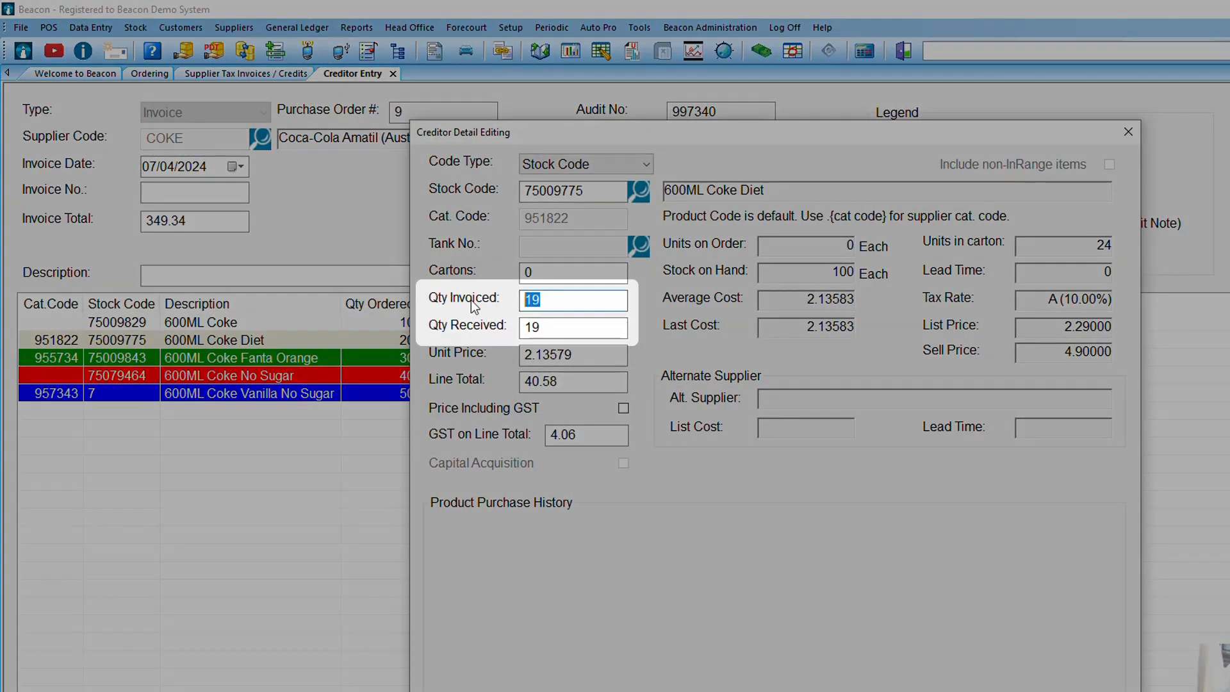
text(18)
key(Return)
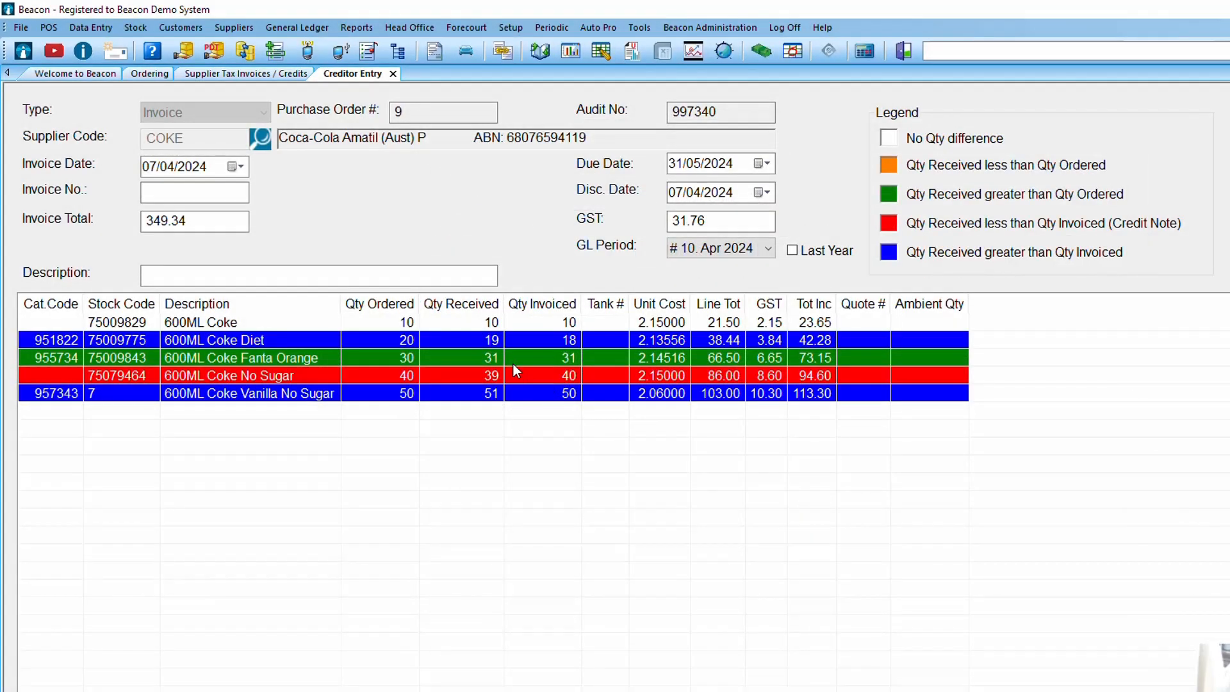
Restore the quantity invoiced for 600ML Coke Diet to 19 in its line details.
double_click(486, 341)
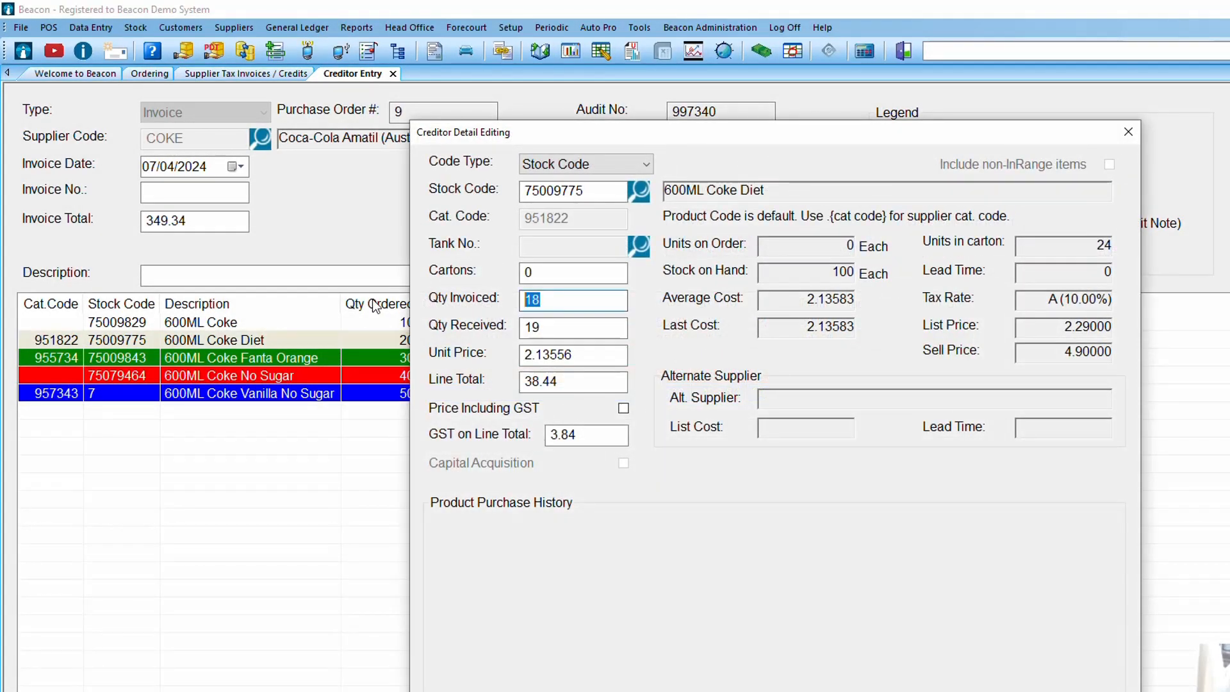
text(19)
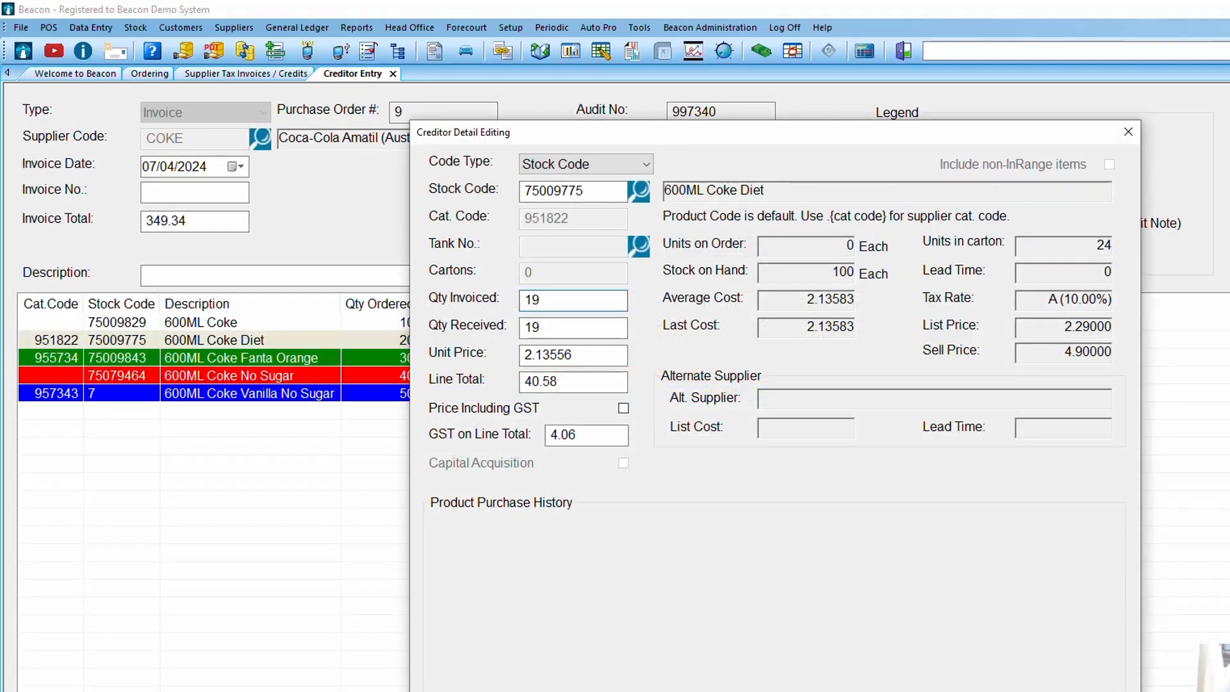
key(Return)
click(811, 479)
click(778, 459)
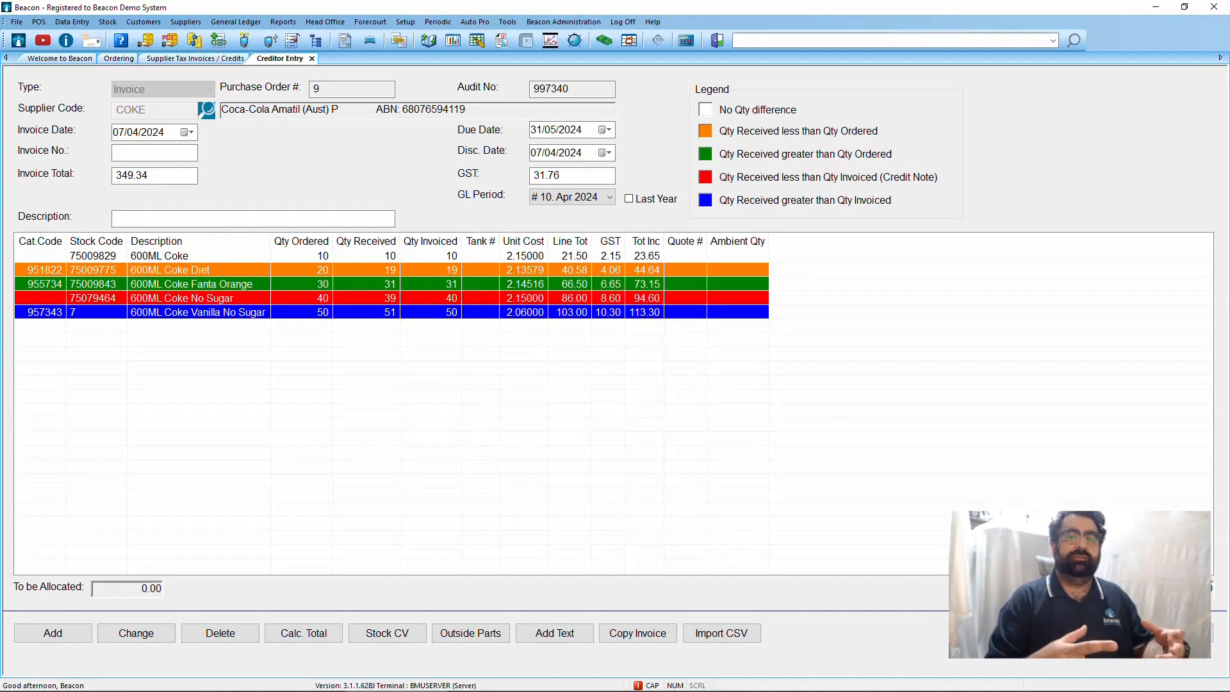
Enter 123456 as the supplier's invoice number and save the invoice.
click(126, 153)
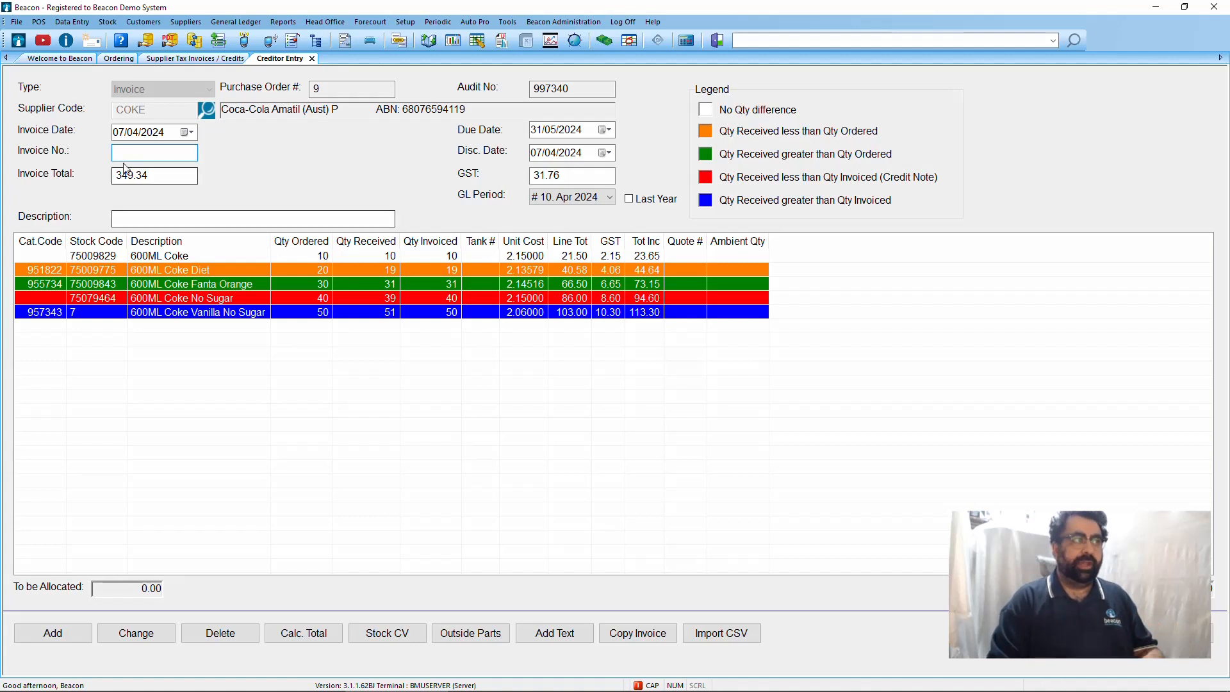
text(123456)
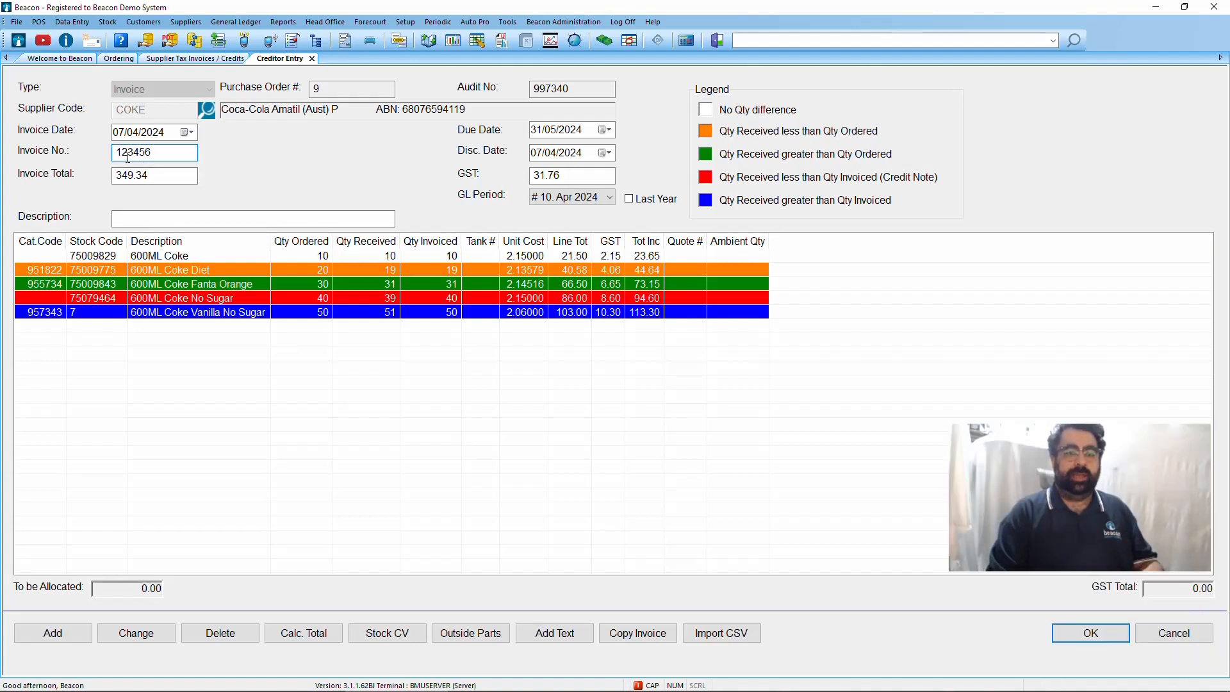
click(1090, 633)
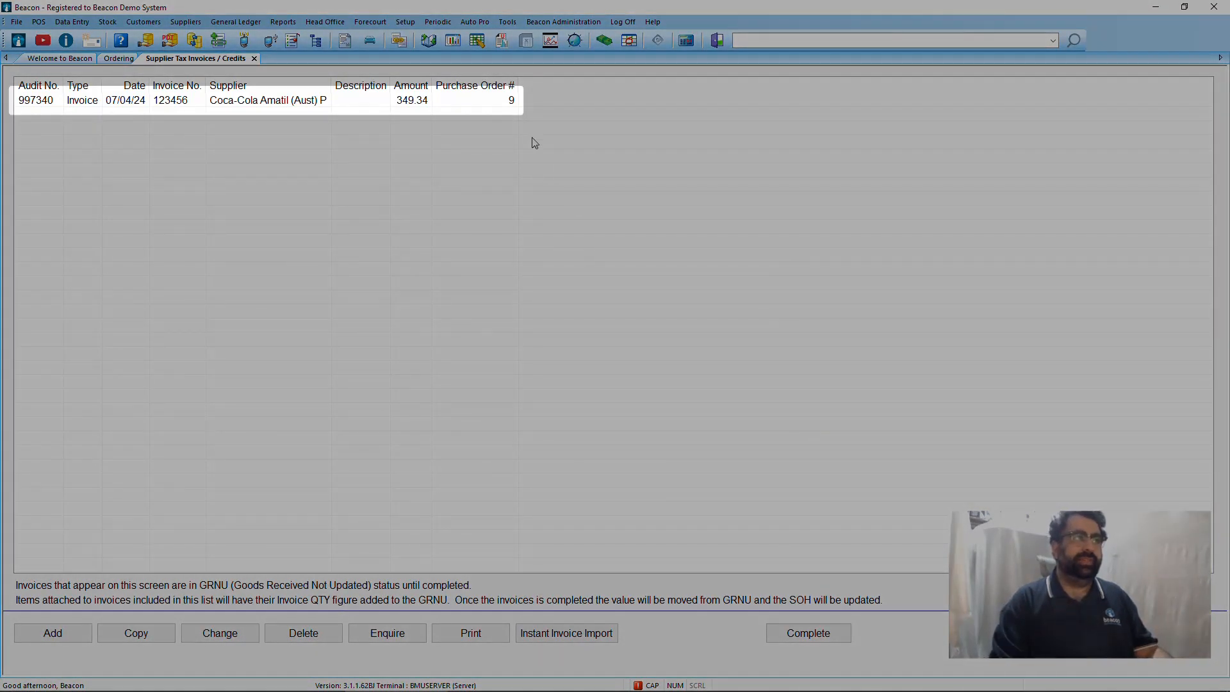
Complete the Coca-Cola Amatil invoice and choose to print its audit trail.
click(516, 105)
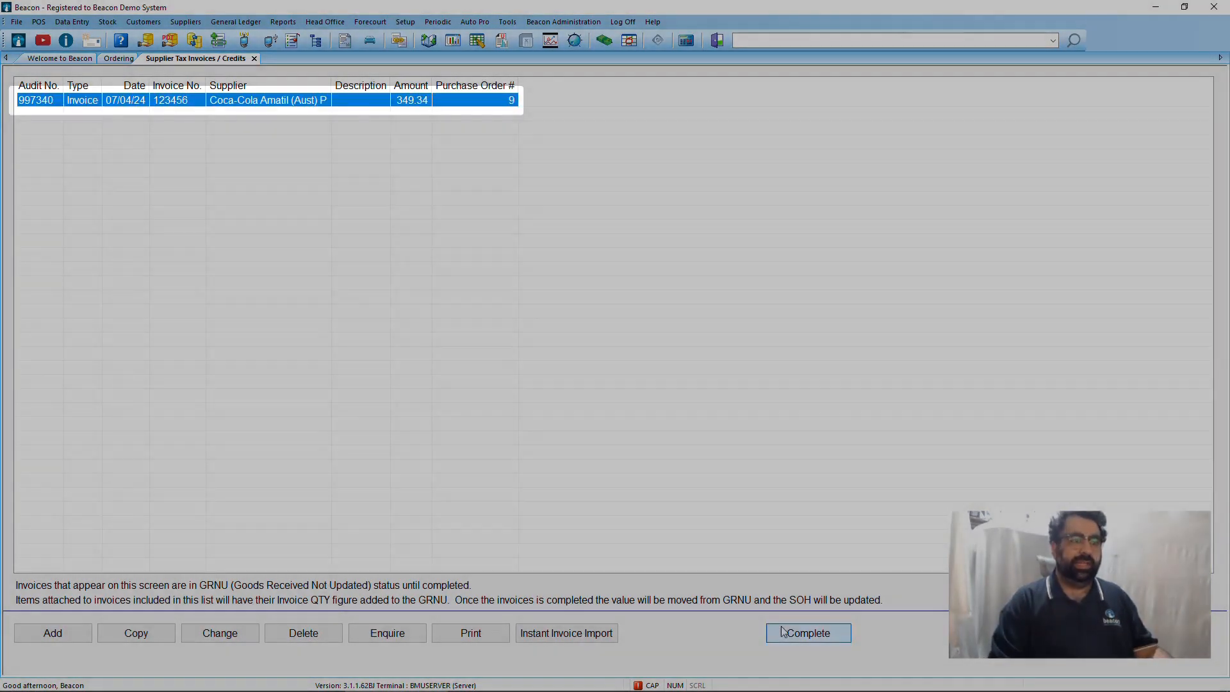
click(781, 632)
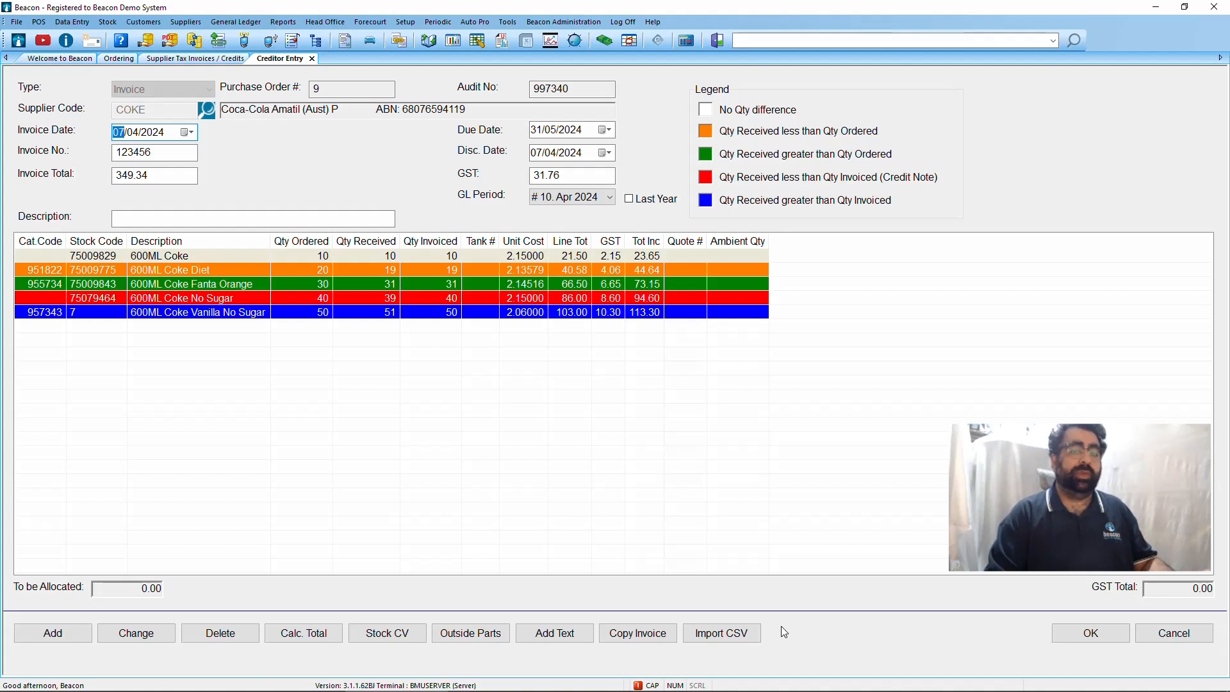
click(1115, 633)
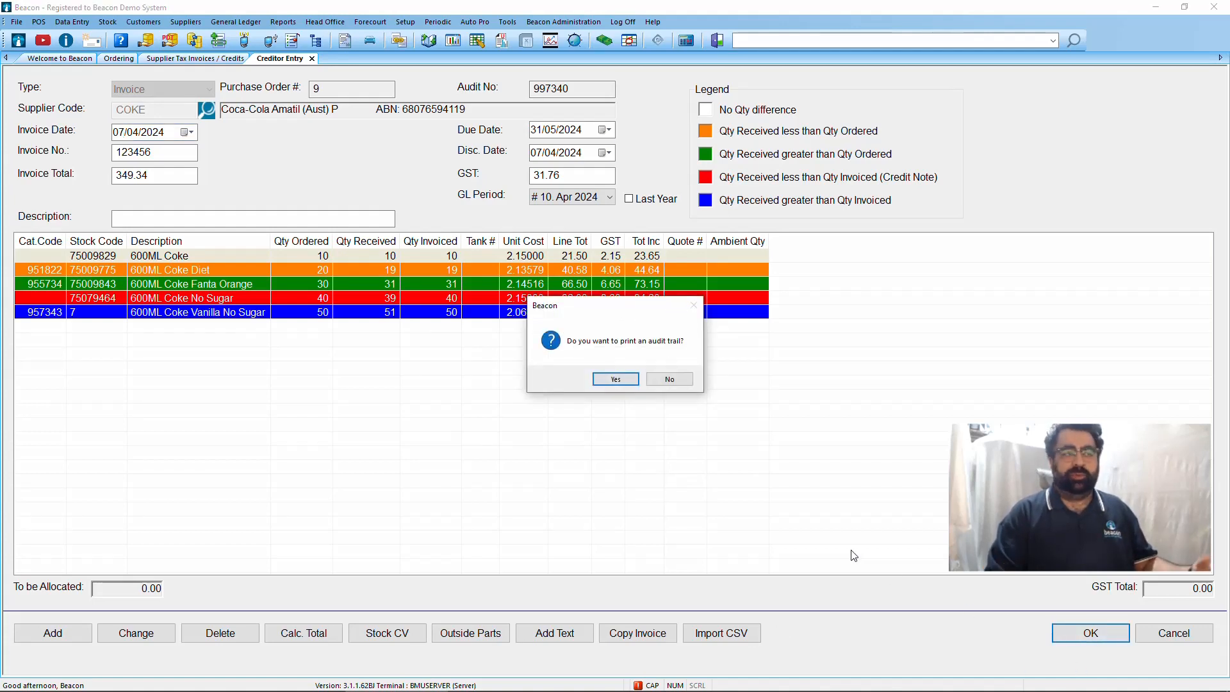
click(615, 380)
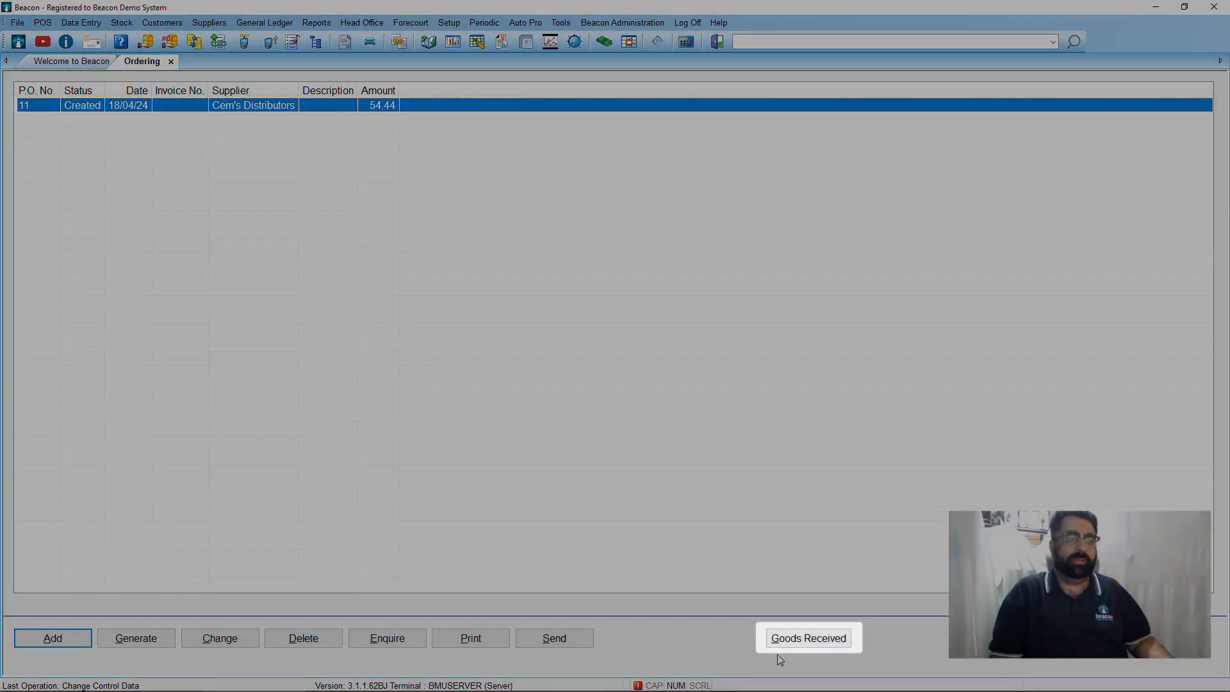
Receive the Cem's Distributors order with a quantity received of 20 for 600ML 7UP, and create a backorder for the undelivered items.
click(784, 643)
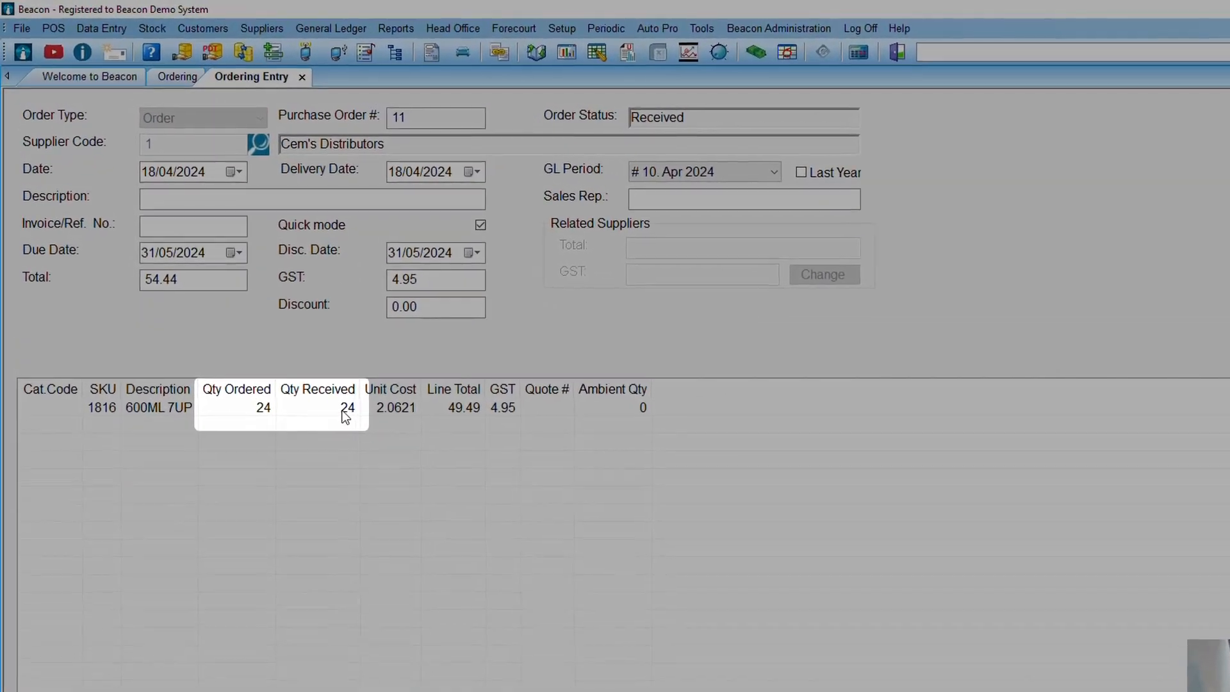
click(344, 414)
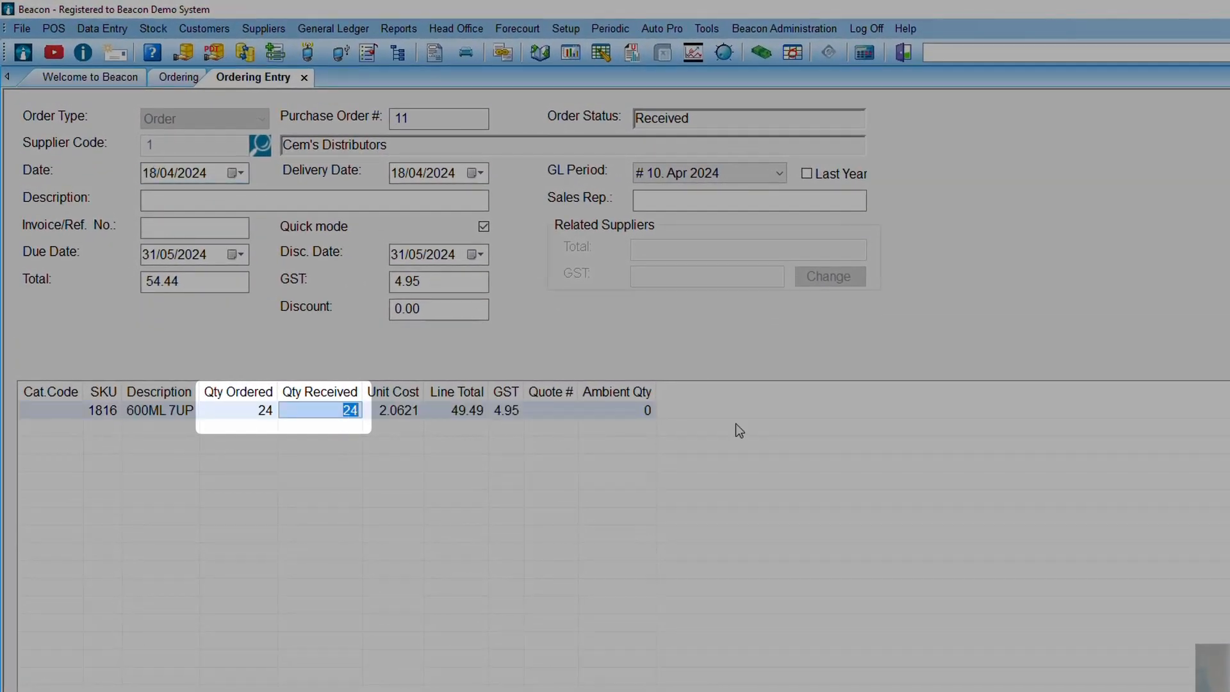
text(20)
key(Return)
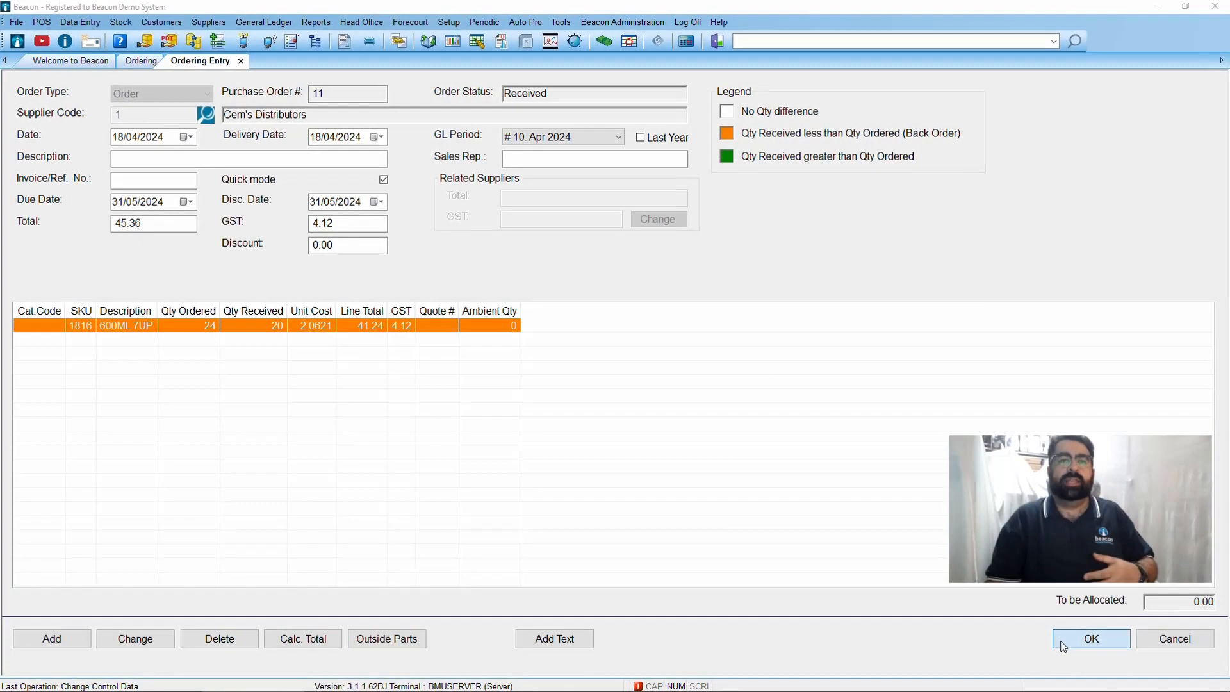
click(1061, 641)
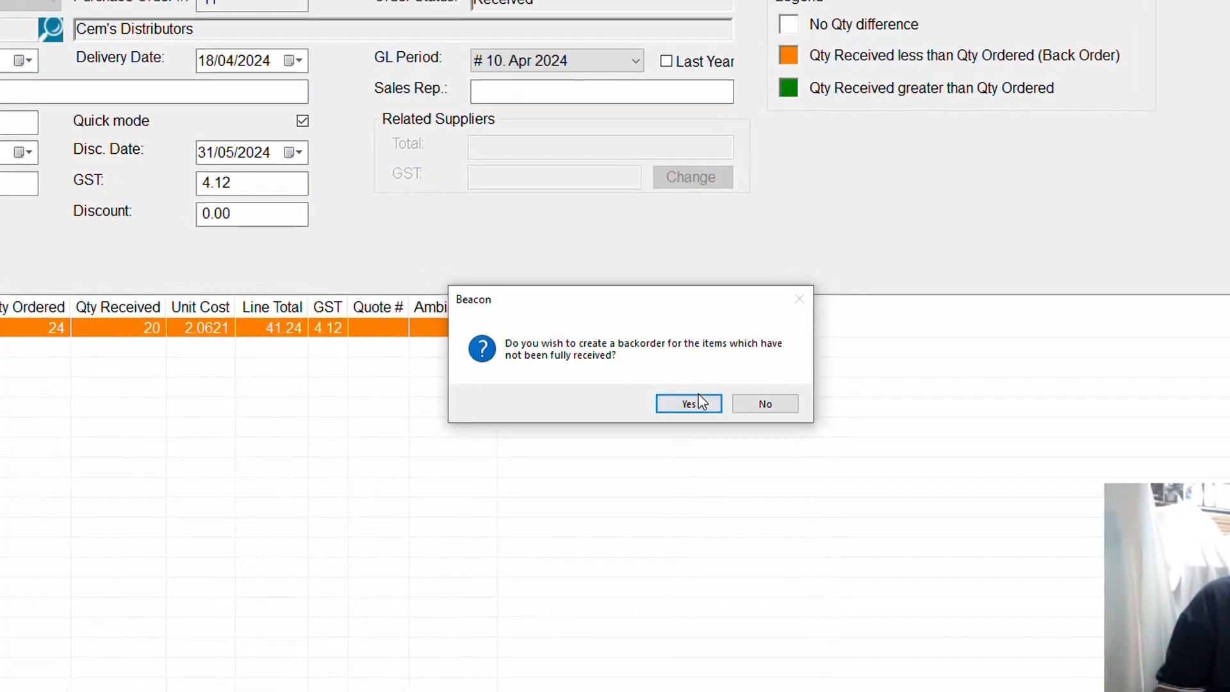
click(674, 395)
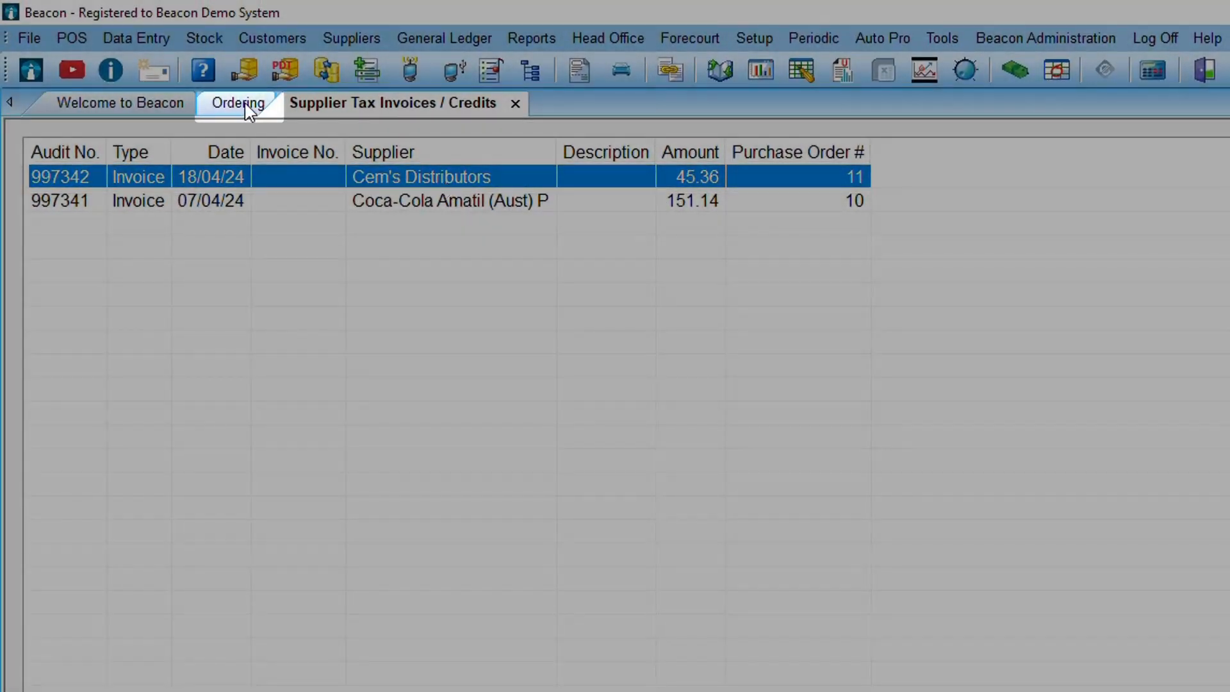
Return to the purchase order list and open the Cem's Distributors backorder to examine its item line.
click(249, 111)
click(622, 214)
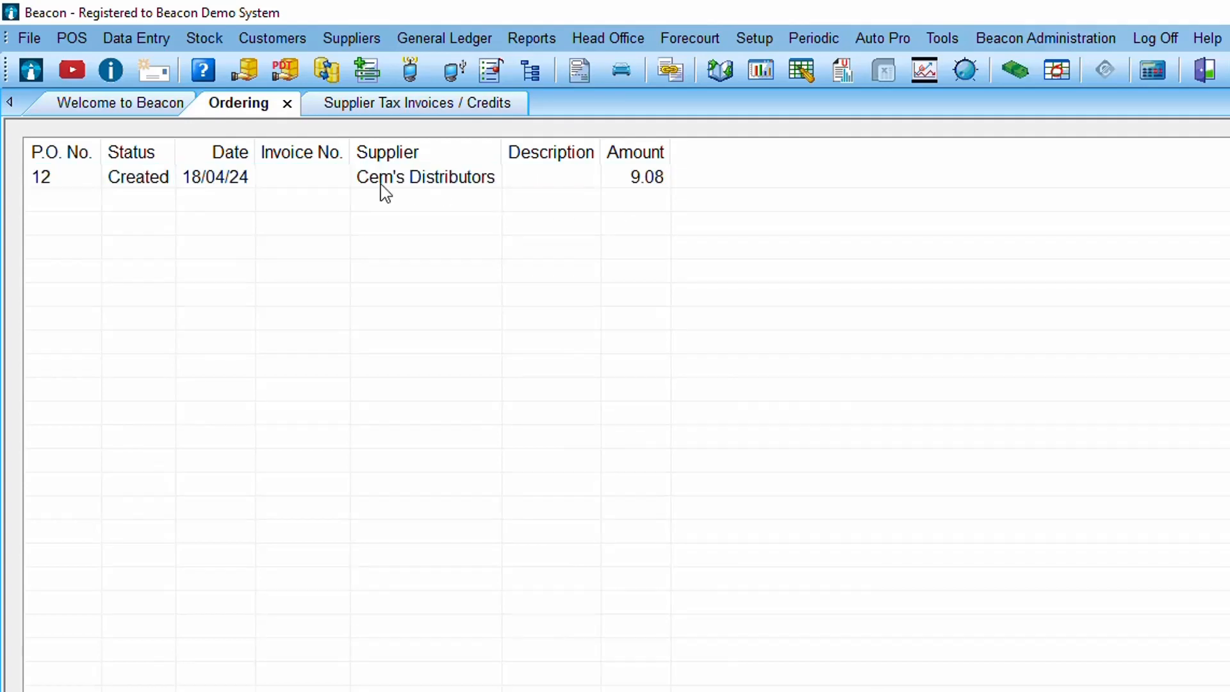
double_click(384, 180)
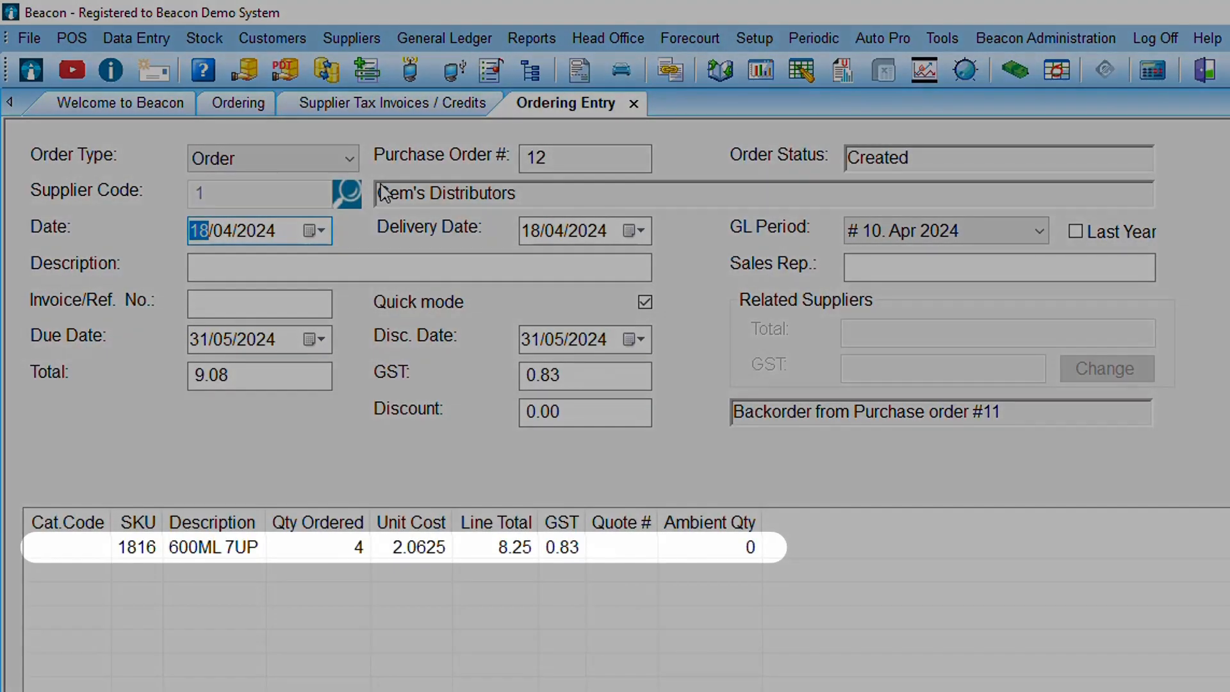